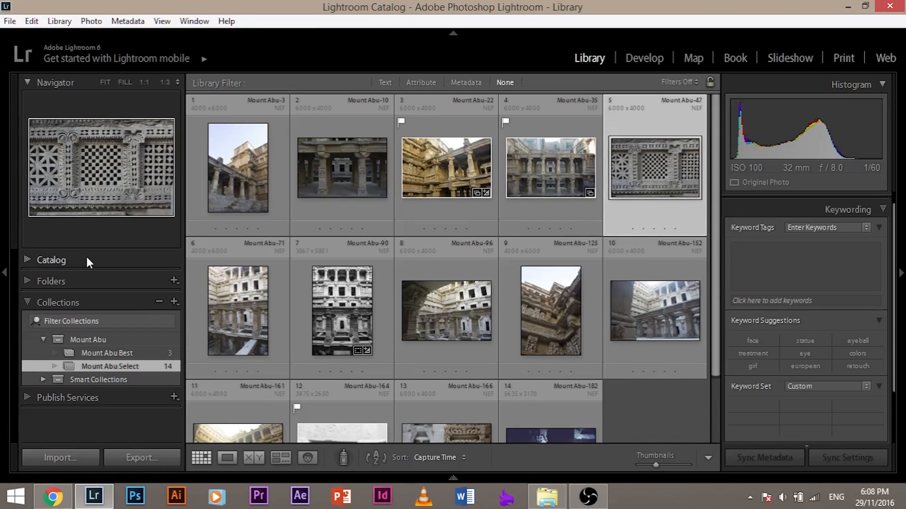
Browse the photos in folder 1 under Mt. Abu and return to the Mount Abu Select collection.
left_click(86, 282)
scroll(85, 354, "down", 5)
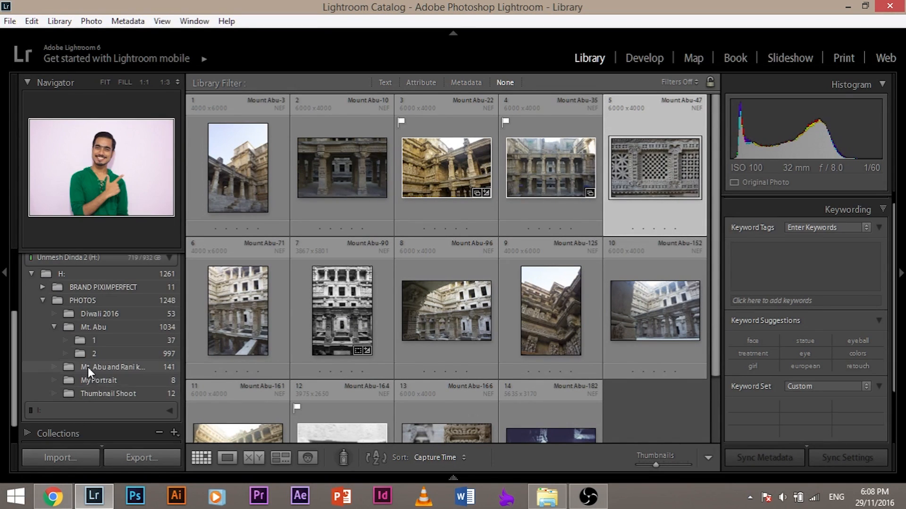
left_click(120, 336)
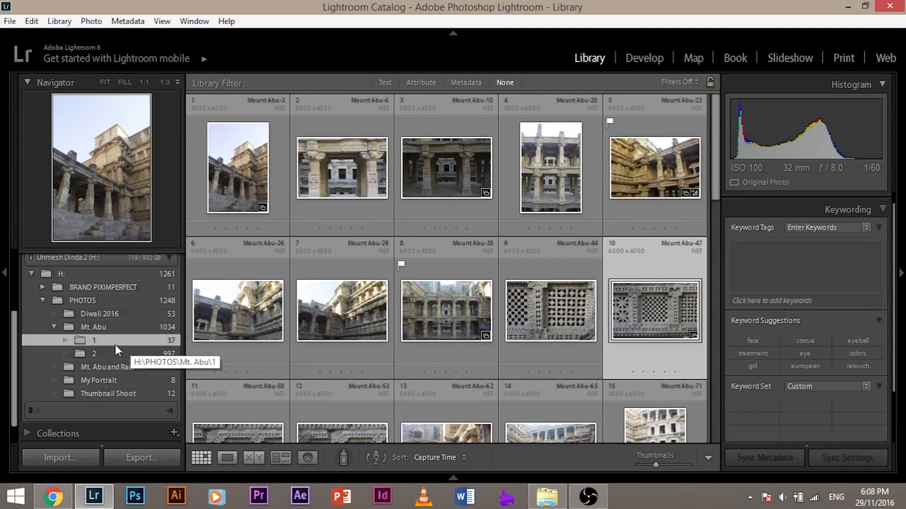
scroll(256, 333, "down", 5)
scroll(446, 303, "up", 5)
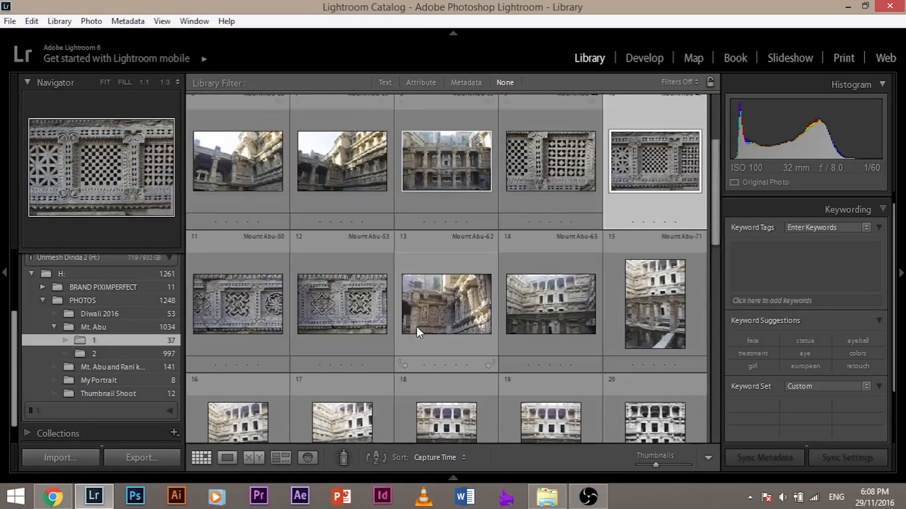
scroll(373, 323, "down", 4)
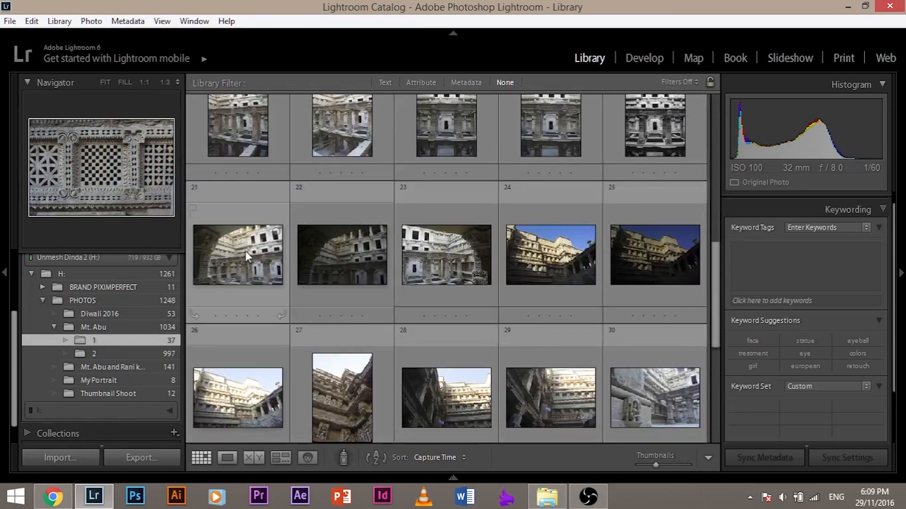
scroll(76, 425, "down", 1)
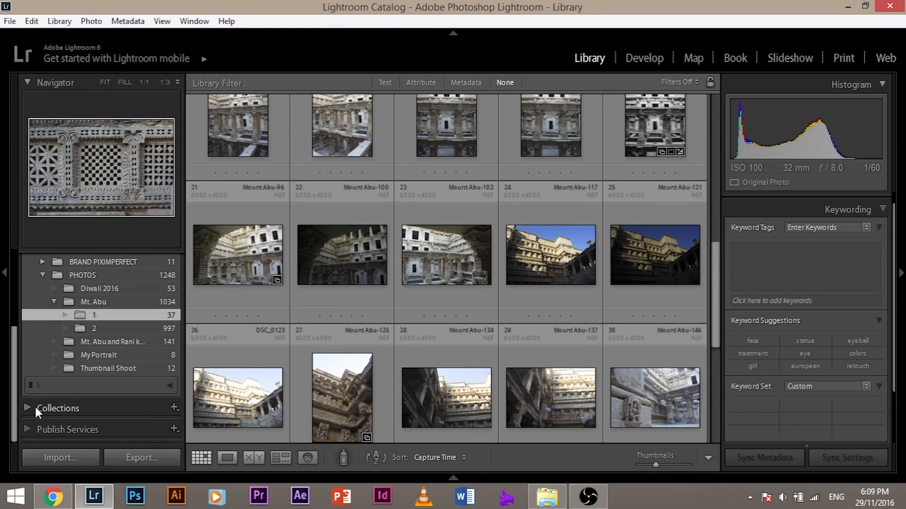
left_click(36, 407)
left_click(133, 368)
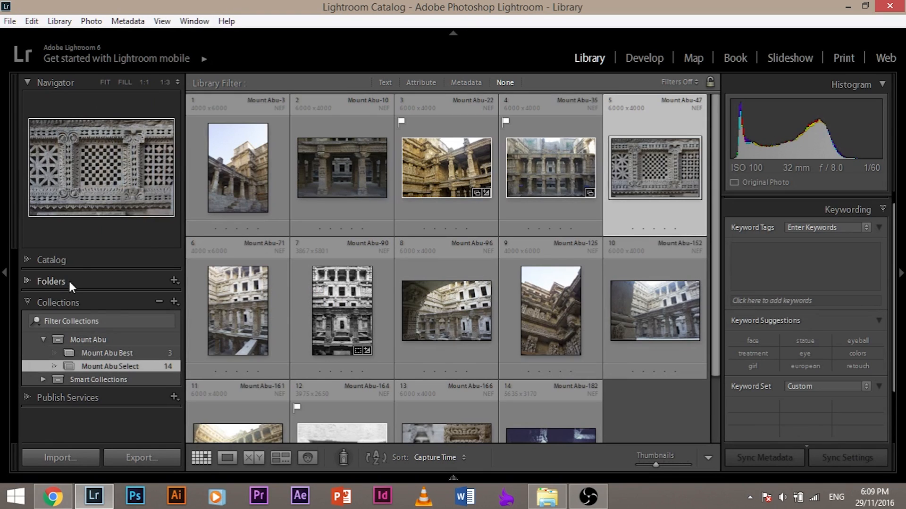
Add the Mount Abu-102 photo from folder 1 under Mt. Abu to the Mount Abu Select collection.
left_click(43, 282)
scroll(108, 415, "down", 2)
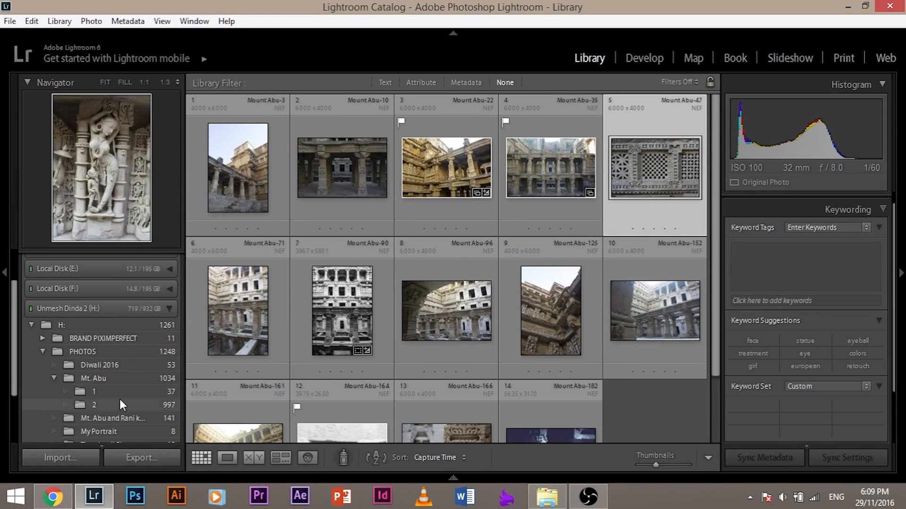
left_click(90, 404)
scroll(87, 392, "down", 3)
left_click(70, 407)
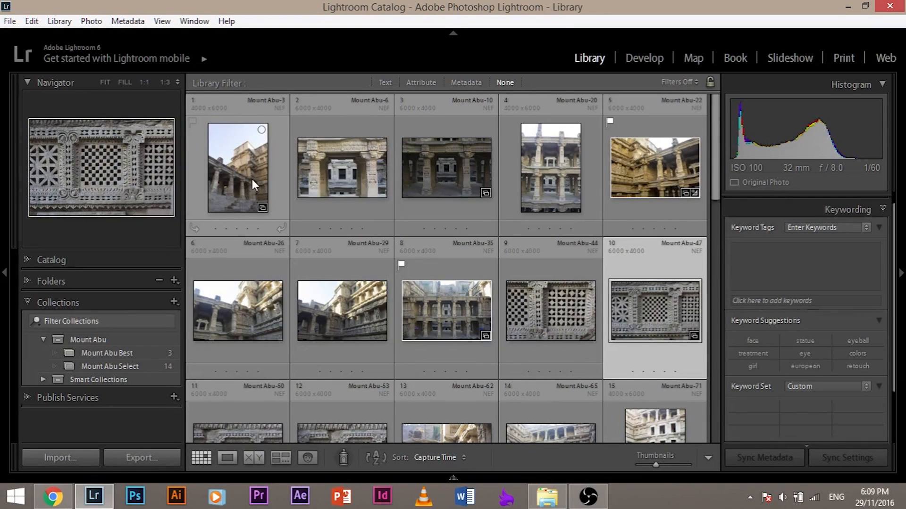
left_click_drag(251, 177, 134, 336)
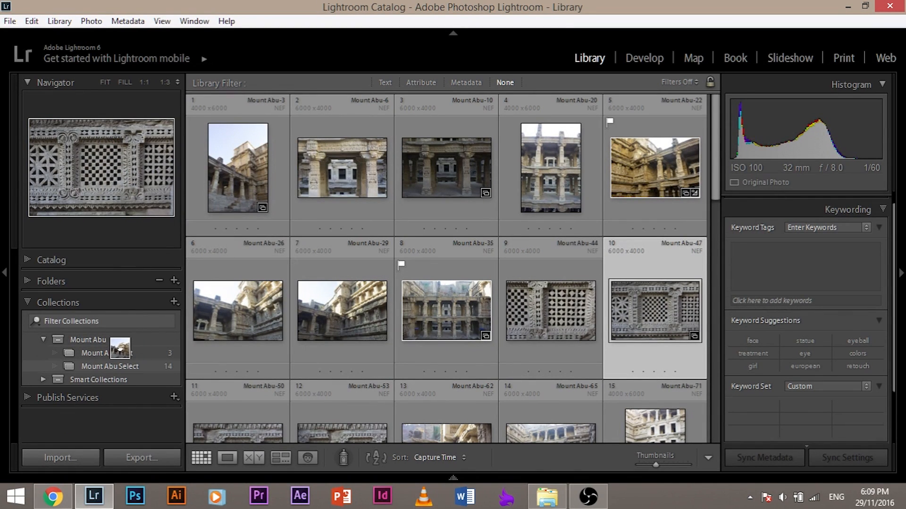
left_click_drag(152, 361, 147, 362)
scroll(311, 286, "down", 5)
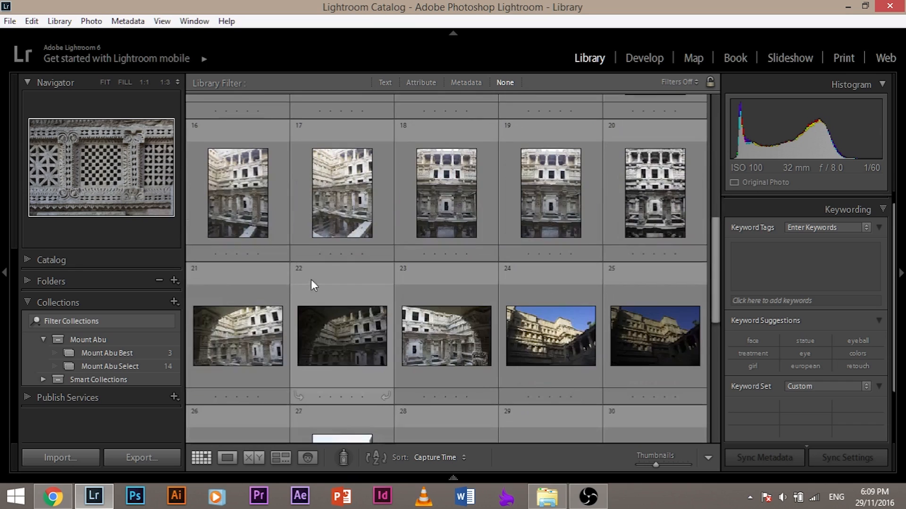
left_click_drag(355, 347, 101, 361)
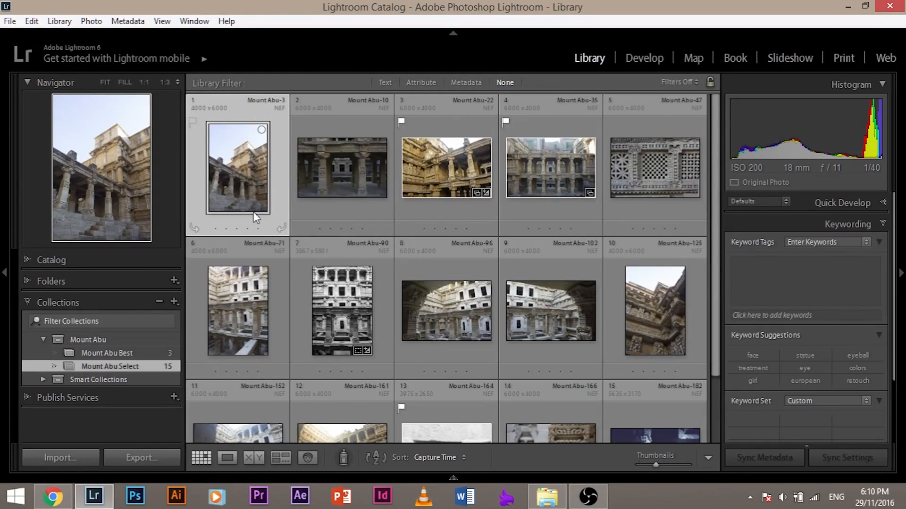
Enlarge the Mount Abu-3 photo in Loupe view and hide the Navigator and Collections area for more viewing space.
double_click(248, 174)
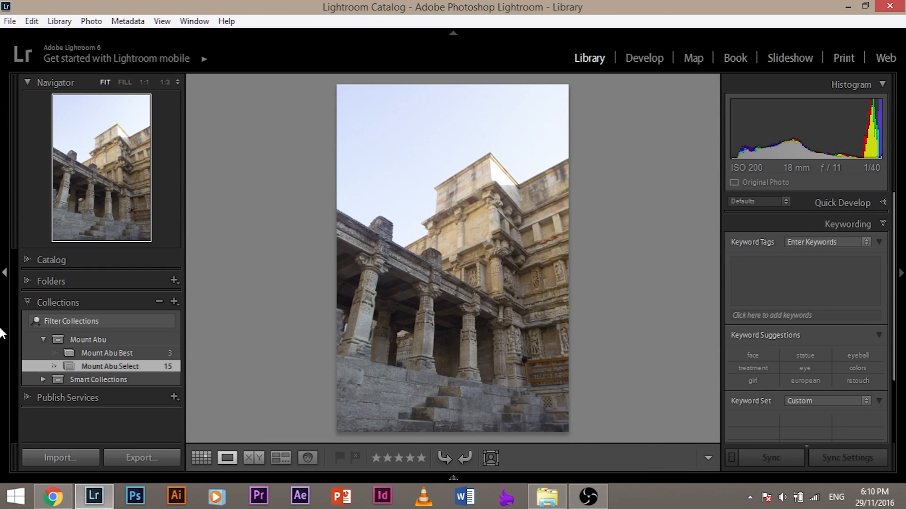
left_click(3, 274)
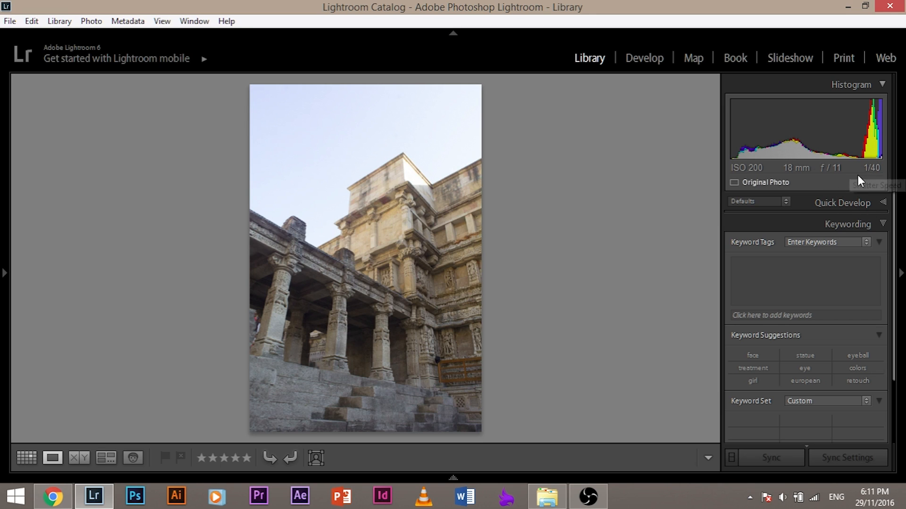
Try raising the photo's exposure by one large Quick Develop increment and lower it by the same amount.
left_click(846, 200)
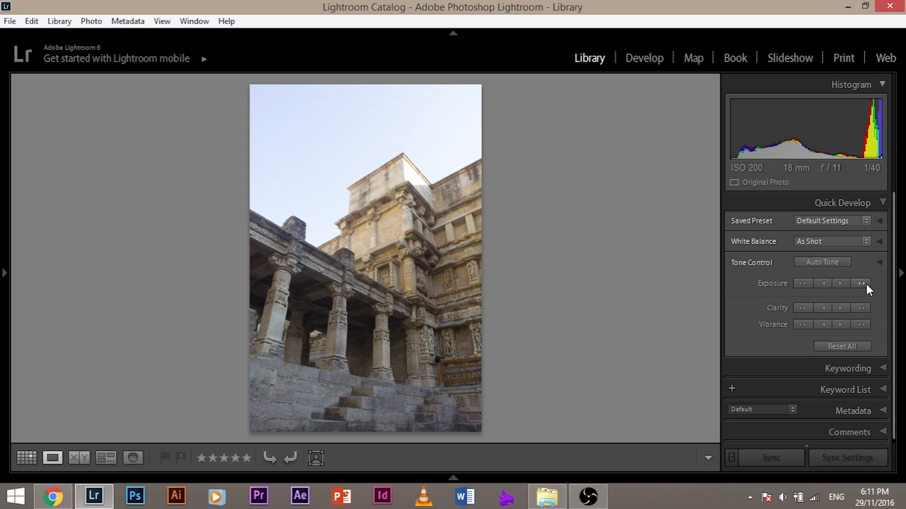
left_click(862, 283)
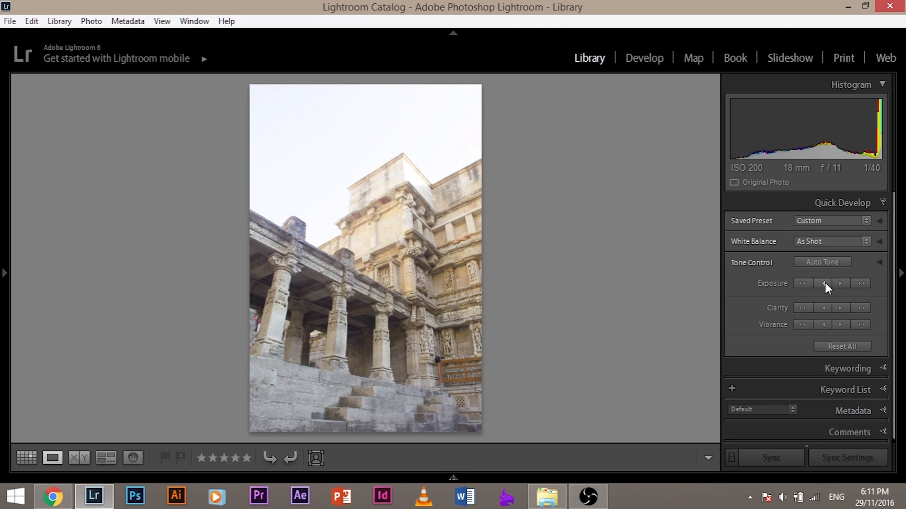
left_click(805, 283)
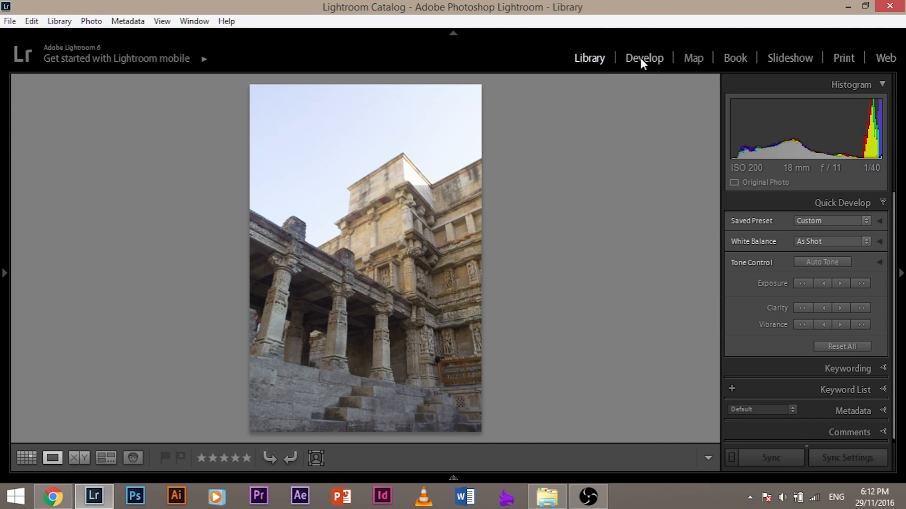
Look through the Develop adjustments for the photo down to Camera Calibration and return to the Library module.
left_click(641, 58)
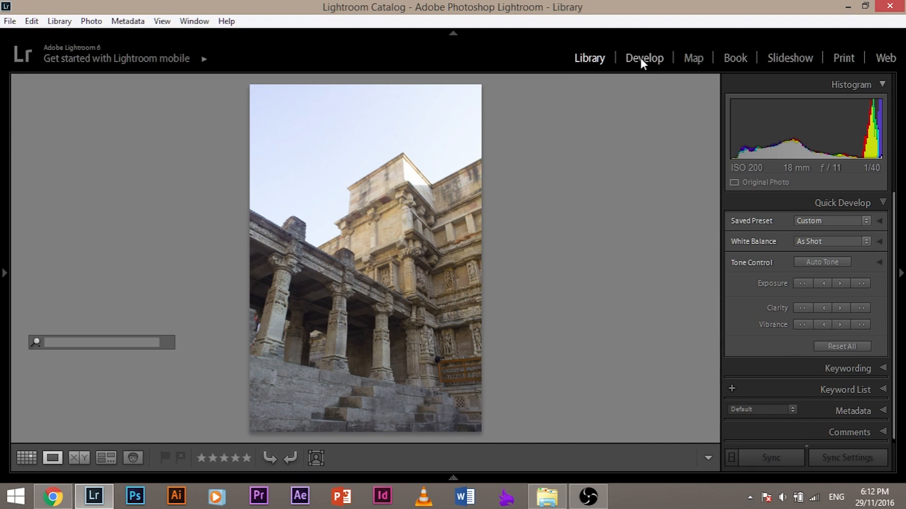
scroll(820, 373, "down", 10)
scroll(812, 363, "down", 10)
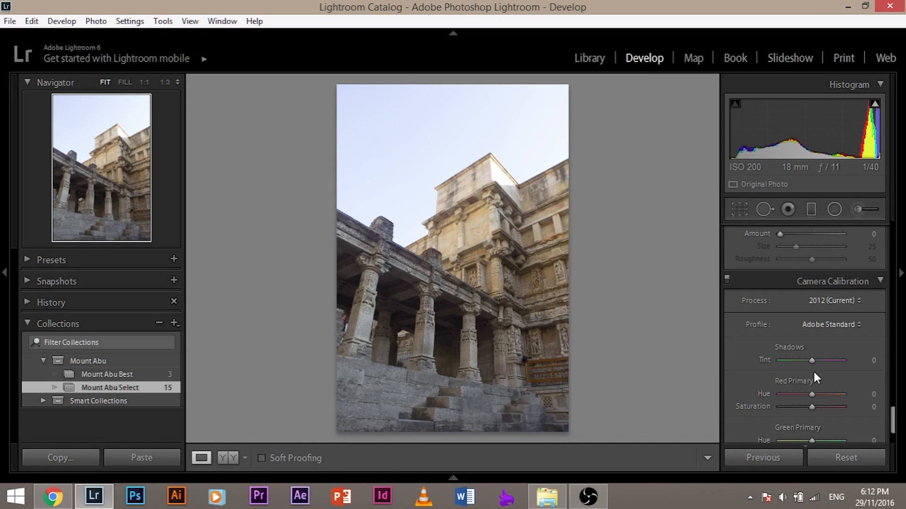
left_click(590, 58)
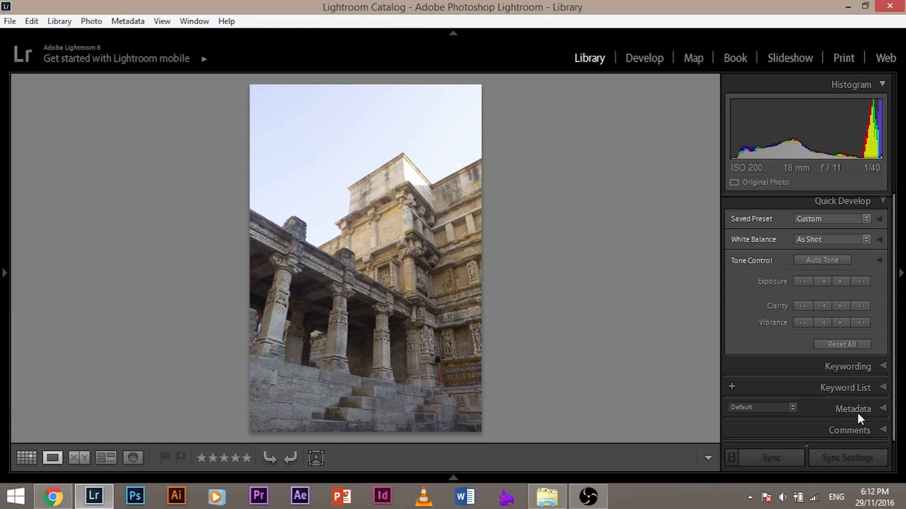
Examine the photo's metadata, from file name, caption and copyright down to capture date, exposure, camera and lens.
left_click(857, 411)
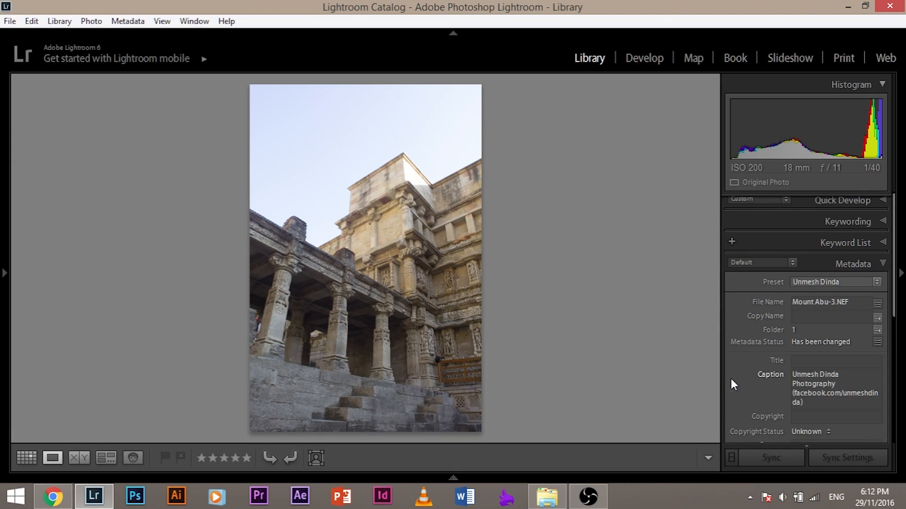
scroll(730, 377, "down", 1)
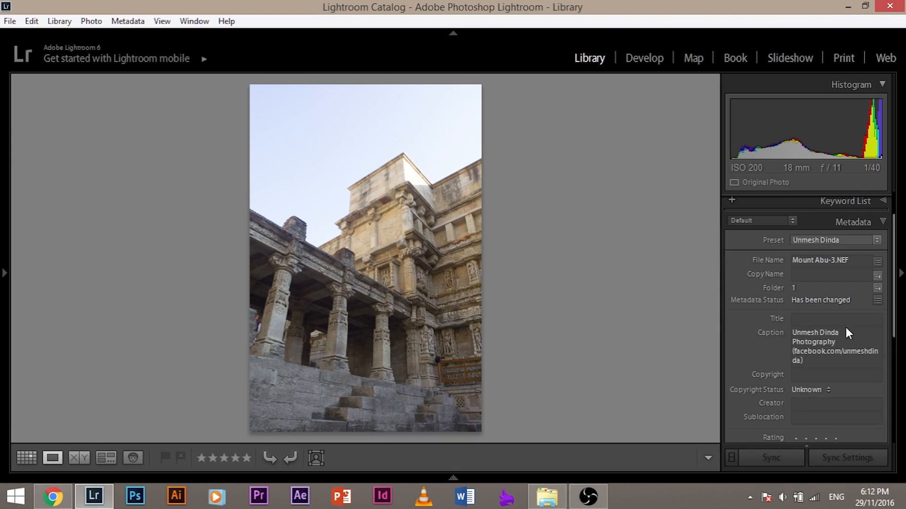
scroll(759, 320, "down", 4)
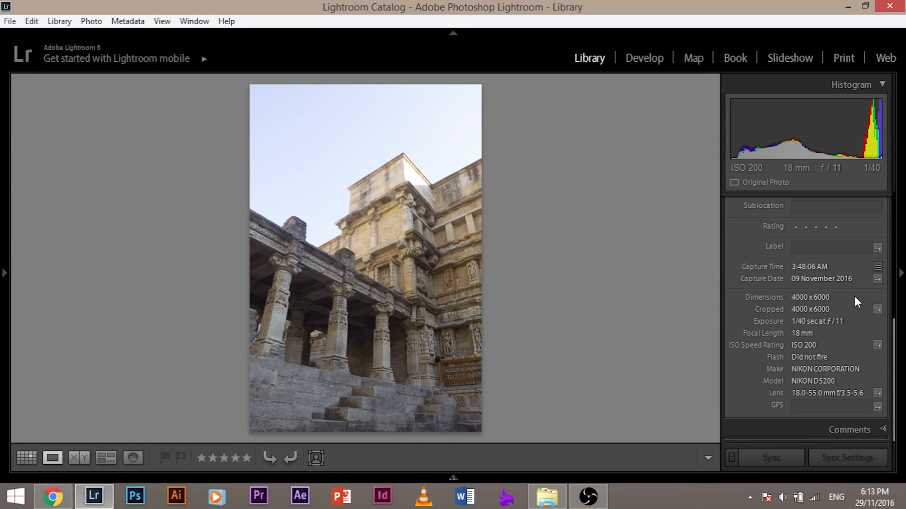
scroll(835, 292, "up", 5)
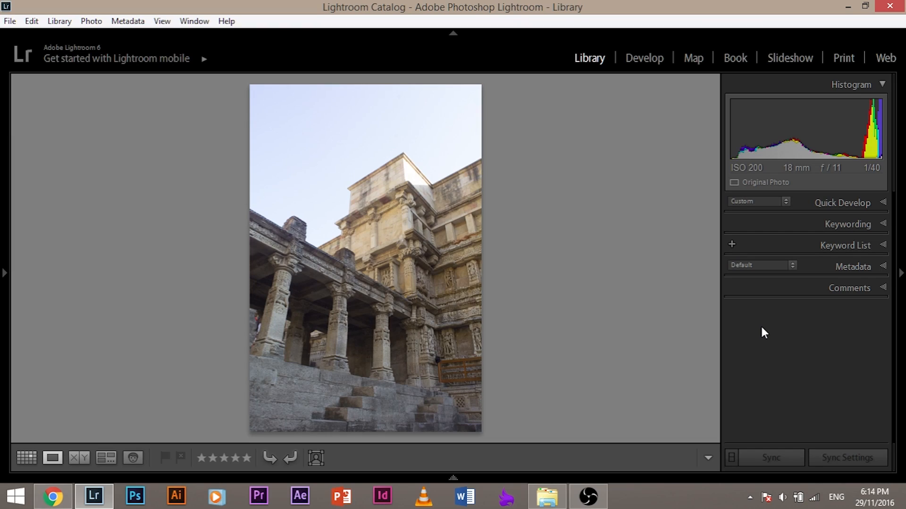
Bring back the Navigator and Collections area and open the Mount Abu-182 statue photo in Loupe view.
left_click(2, 204)
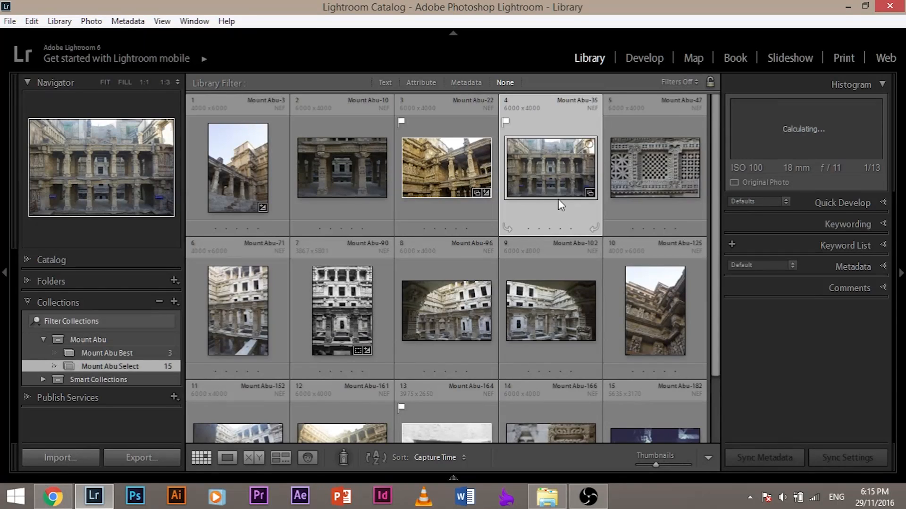
scroll(559, 198, "down", 3)
double_click(635, 356)
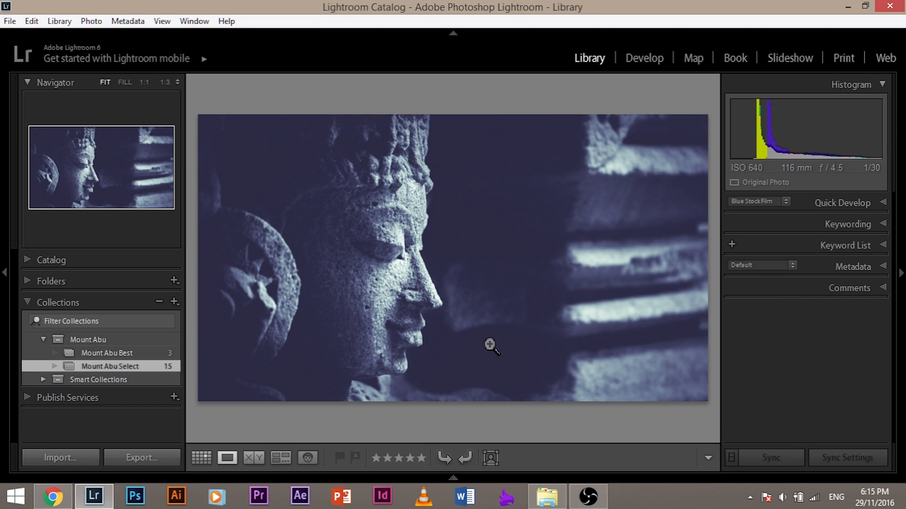
Tag the statue photo with the keywords statue, face and portrait.
left_click(835, 220)
left_click(783, 275)
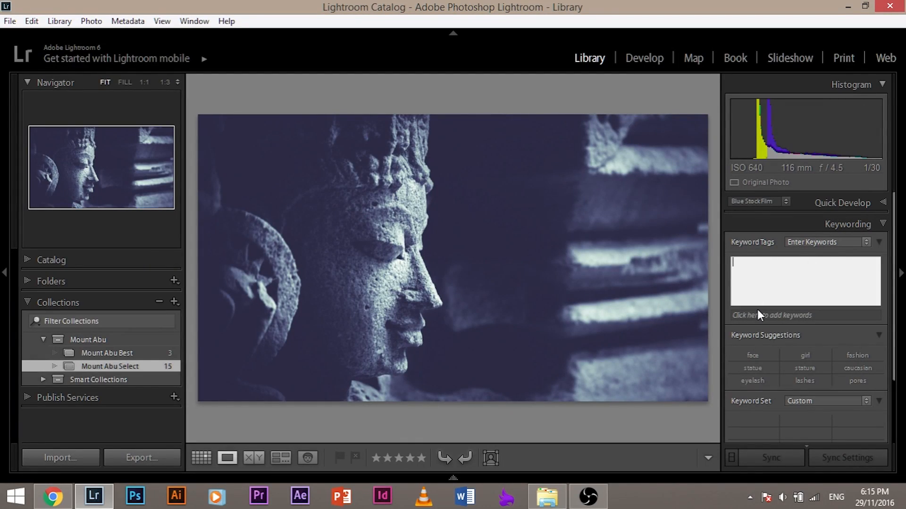
type("statu")
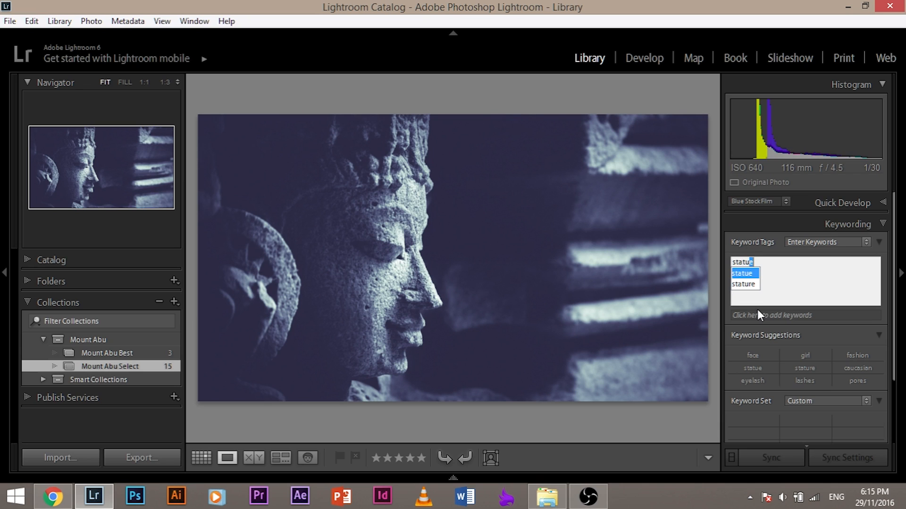
key("Return")
type(",")
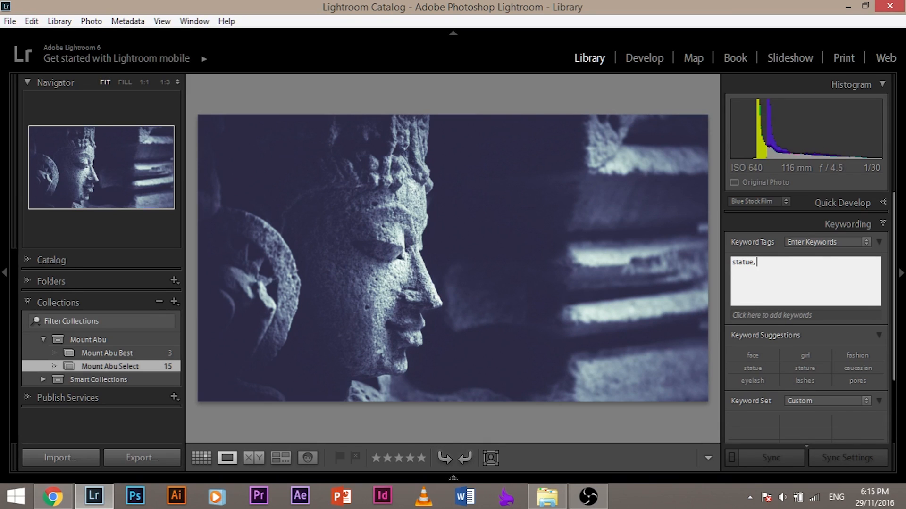
type(" face, portrait")
left_click(841, 224)
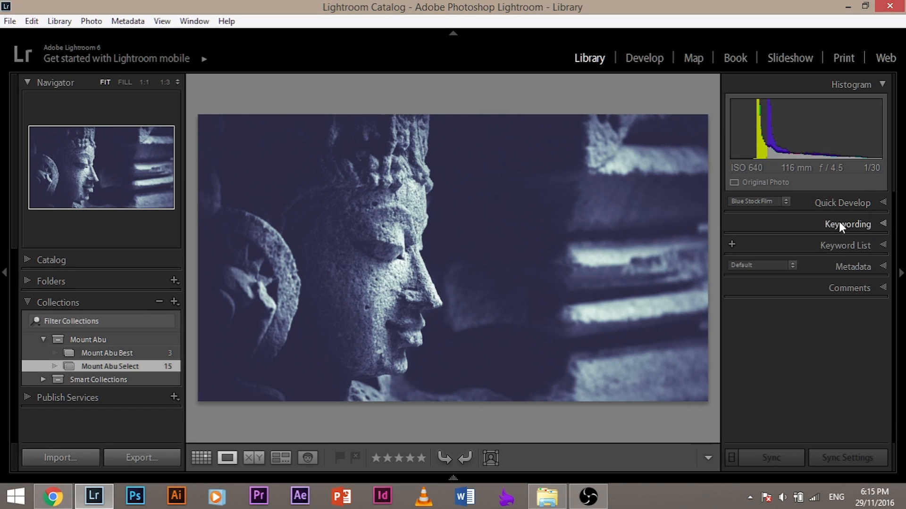
Return to the photo grid and run text searches of the collection for "statue" and for "portrait".
left_click(200, 459)
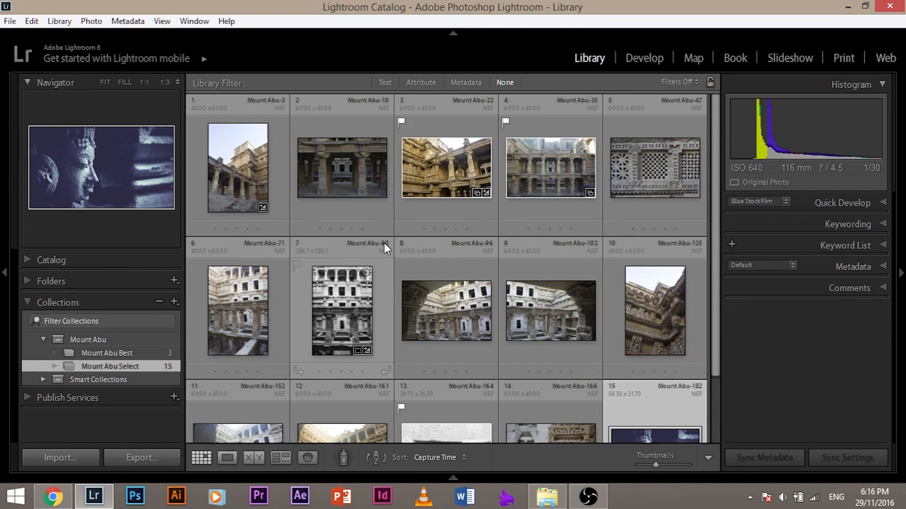
key("ctrl+f")
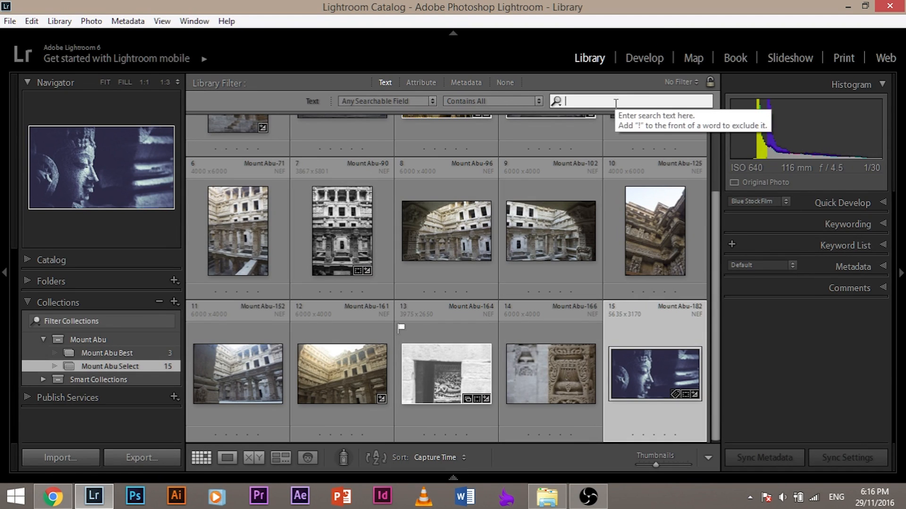
type("statue")
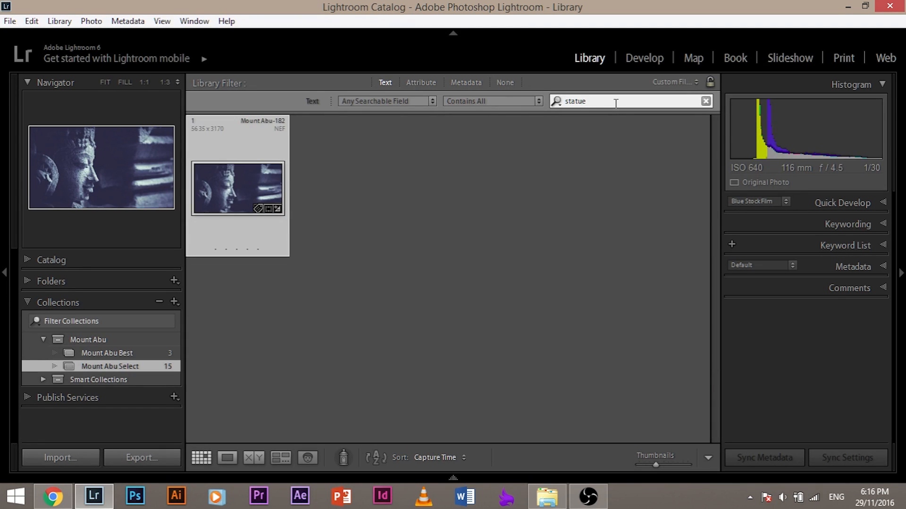
key("BackSpace")
type("portrai")
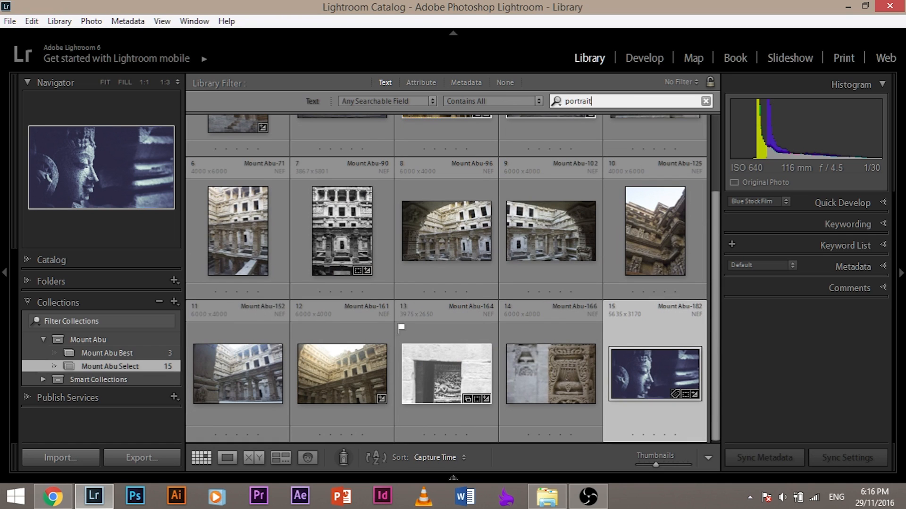
Replace the search text with "statue portrait" to filter the collection by both keywords.
key("BackSpace")
key("BackSpace")
key("BackSpace")
key("BackSpace")
key("BackSpace")
key("BackSpace")
key("BackSpace")
key("BackSpace")
type("statue po")
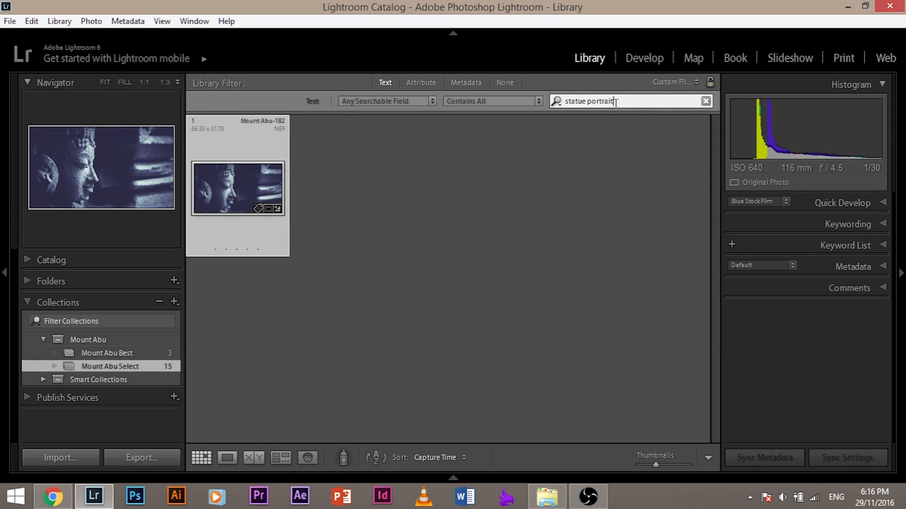